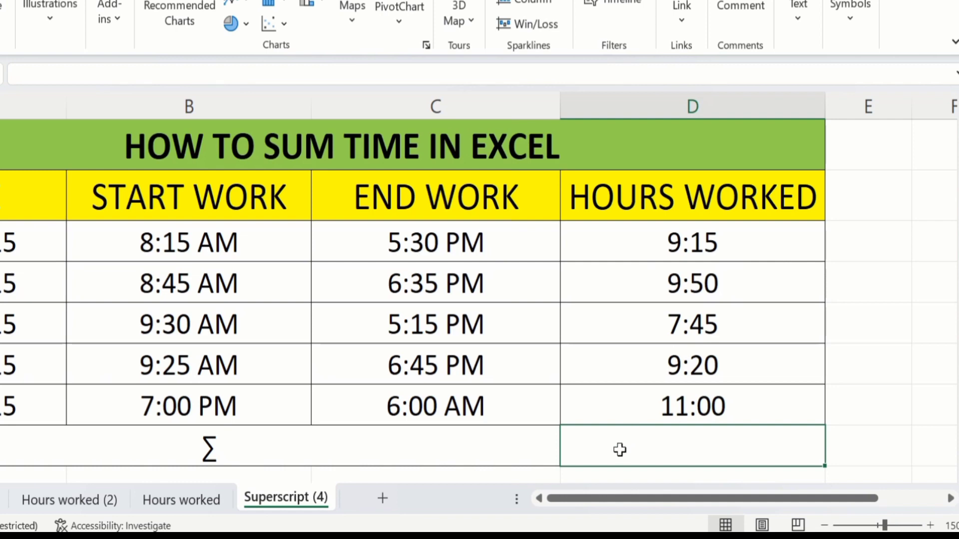
Enter a SUM formula in cell D8 that adds the first two hours-worked values, D3:D4.
text(=)
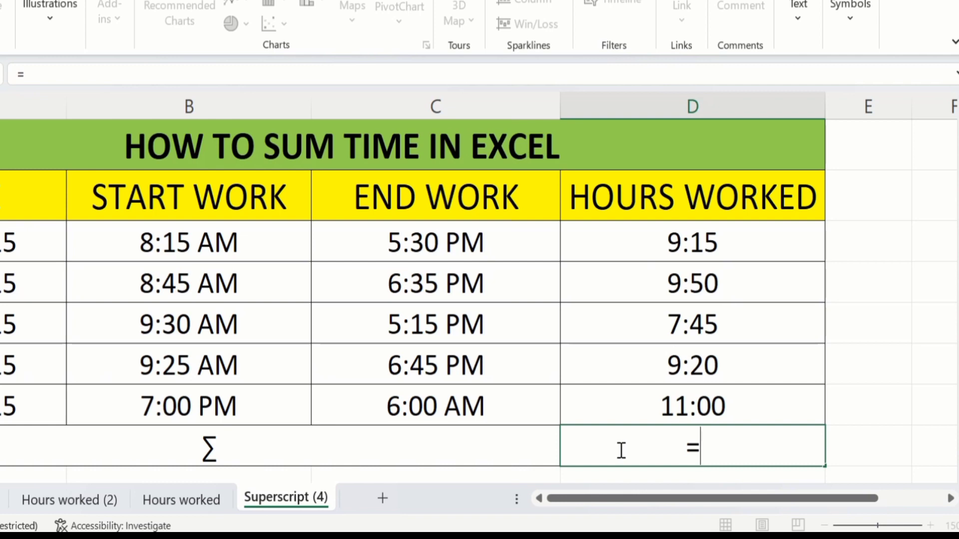
text(su)
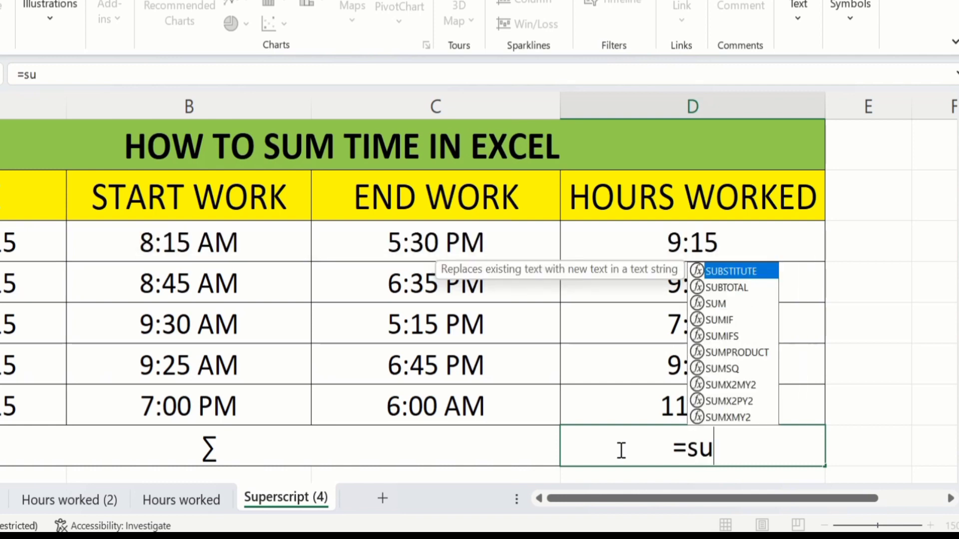
double_click(725, 302)
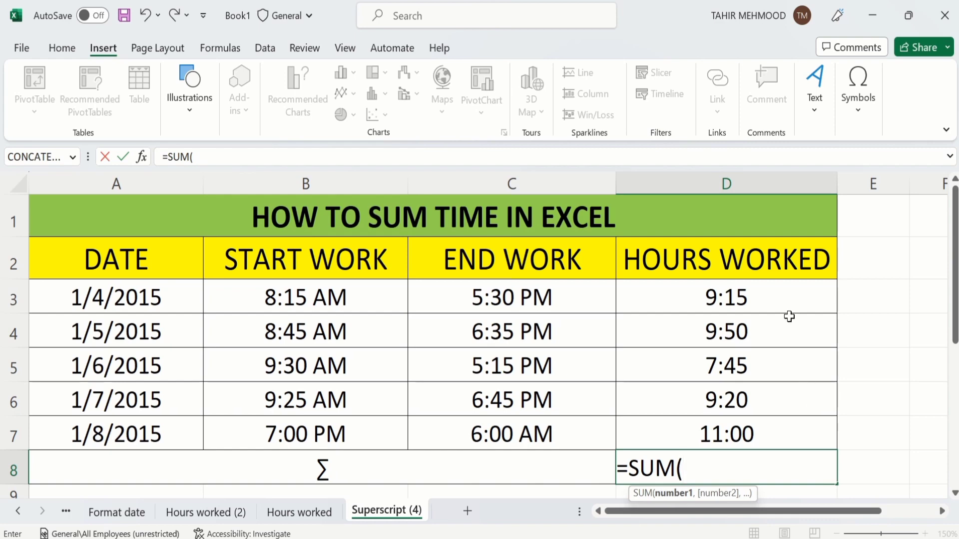
click(762, 294)
drag(762, 294, 766, 320)
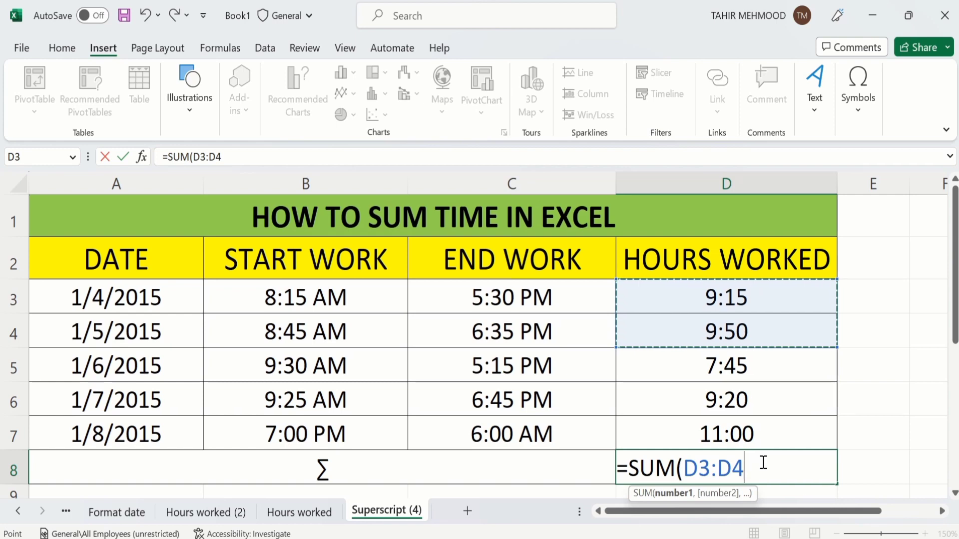
text())
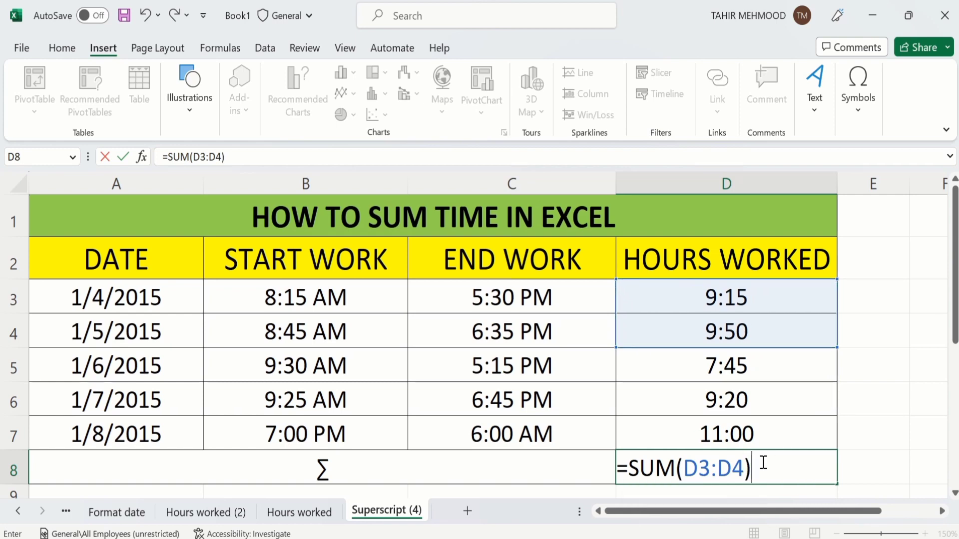
key(Return)
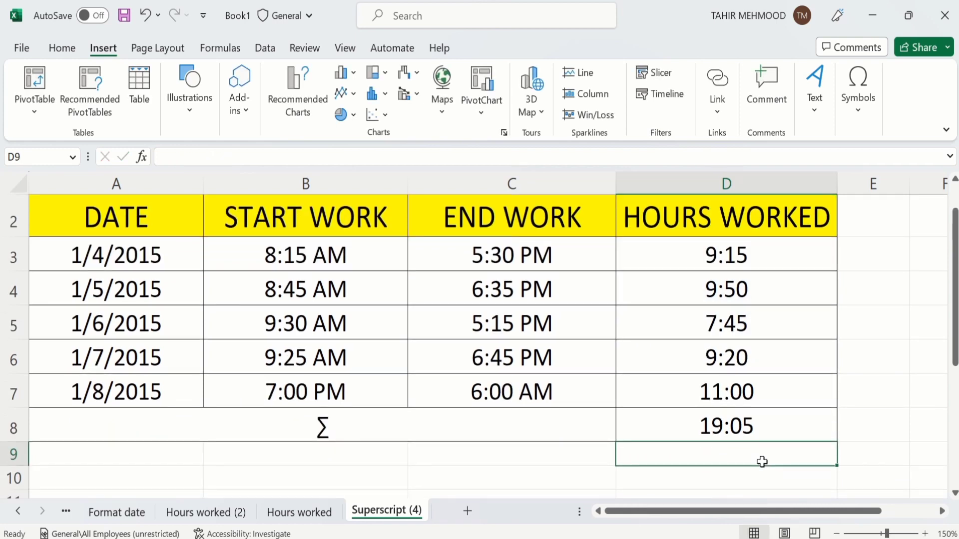
Clear the SUM formula from cell D8, leaving the total cell empty.
click(783, 425)
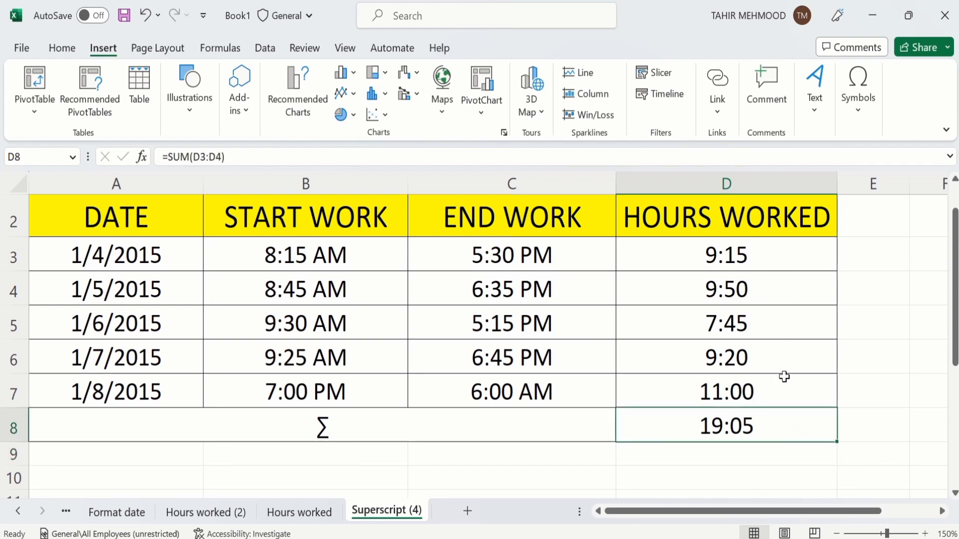
double_click(771, 425)
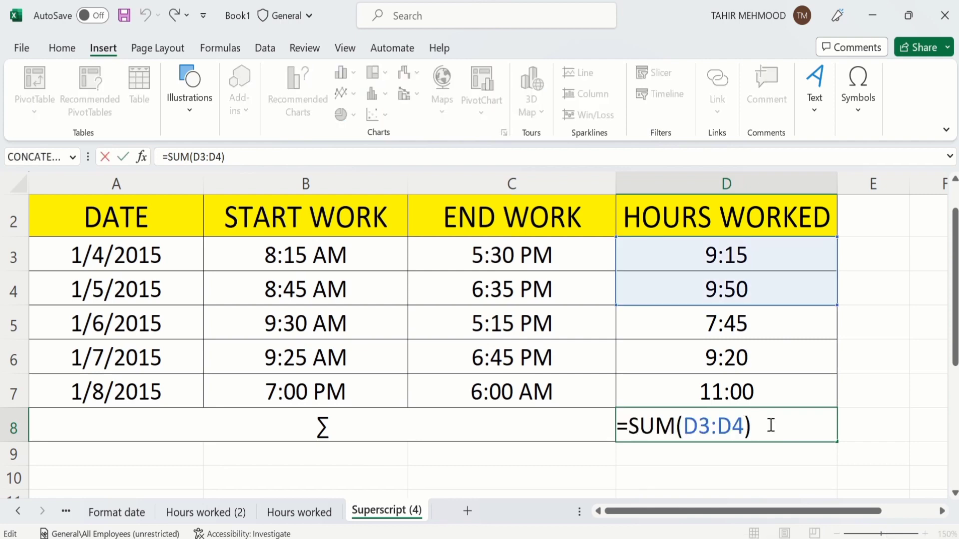
key(BackSpace)
key(BackSpace)
key(BackSpace)
key(BackSpace)
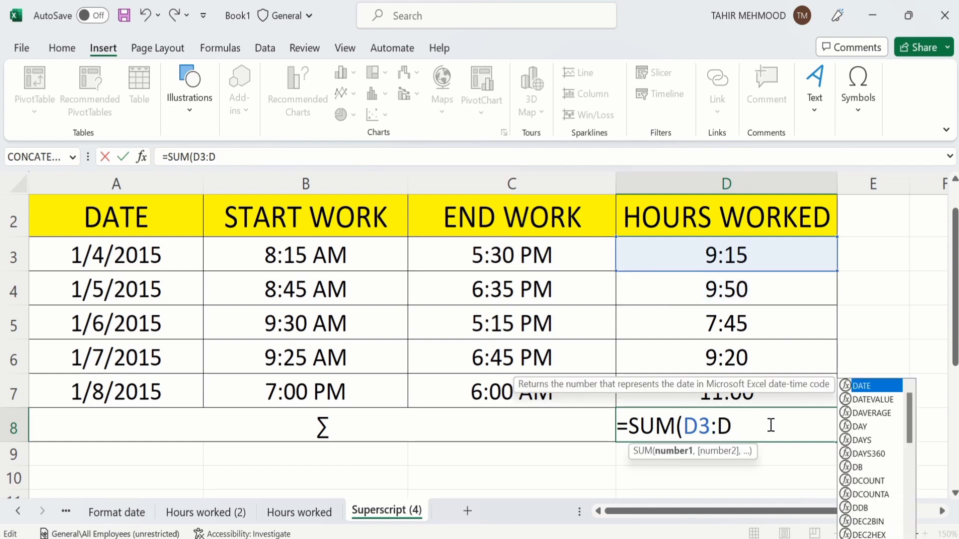
key(BackSpace)
key(BackSpace)
key(BackSpace)
key(BackSpace)
key(BackSpace)
key(BackSpace)
key(BackSpace)
key(BackSpace)
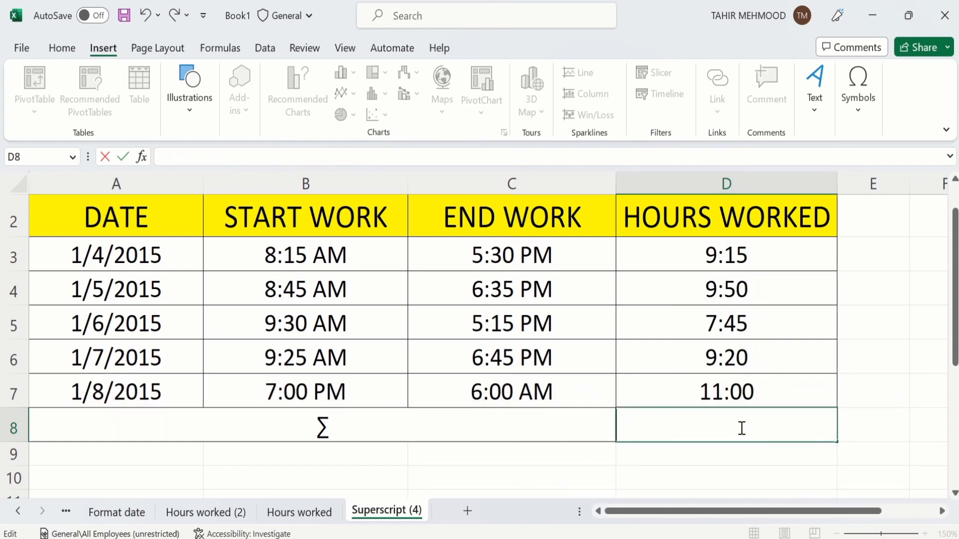
click(749, 474)
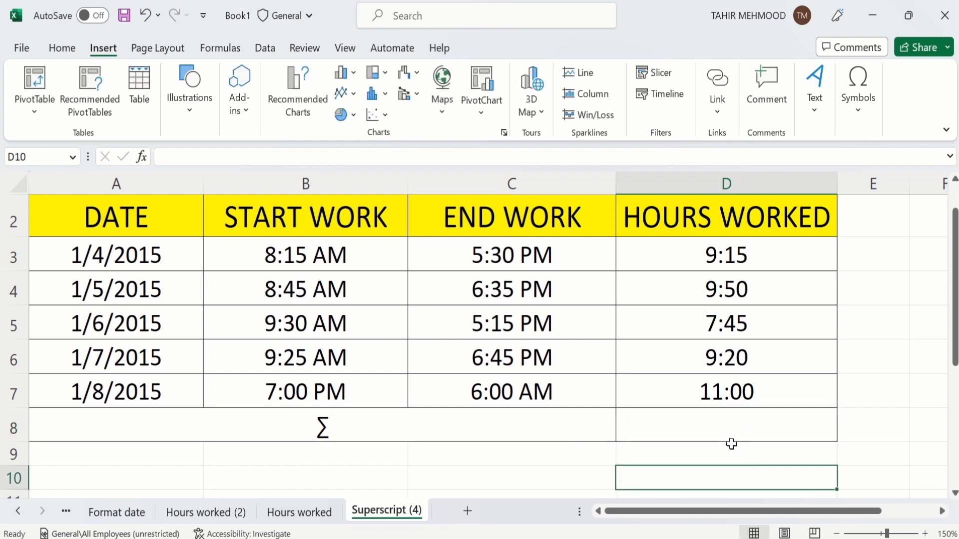
Enter the formula =SUM(D3:D7) in cell D8 to total all the hours worked.
click(701, 419)
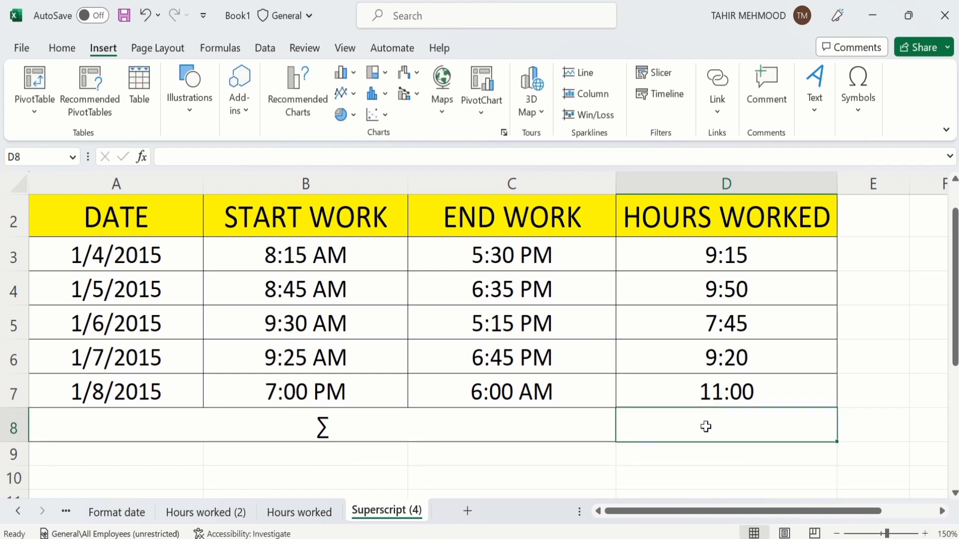
text(=)
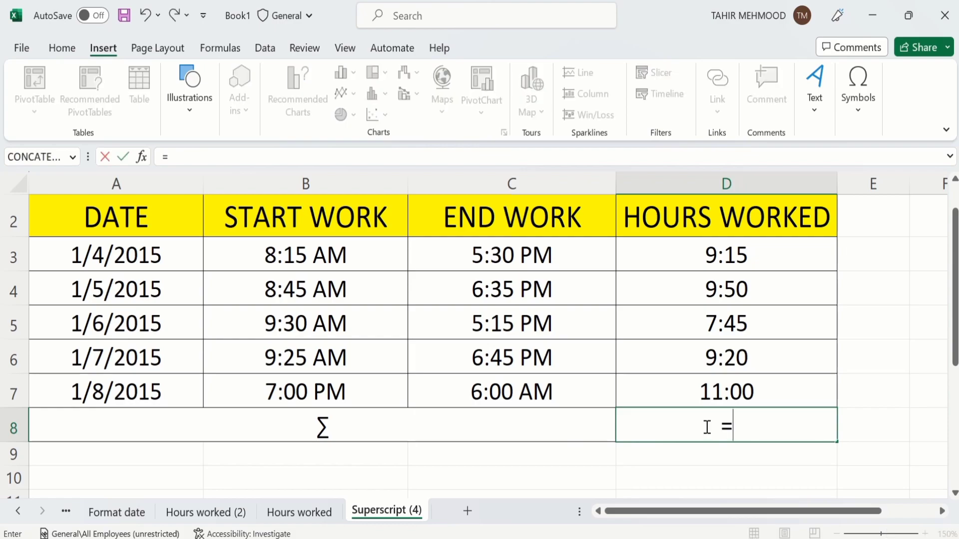
text(su)
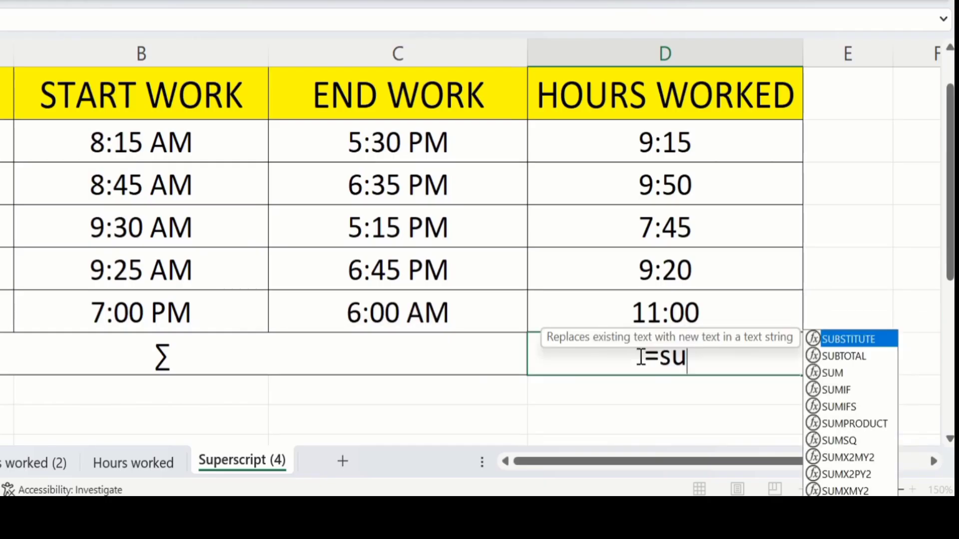
double_click(832, 372)
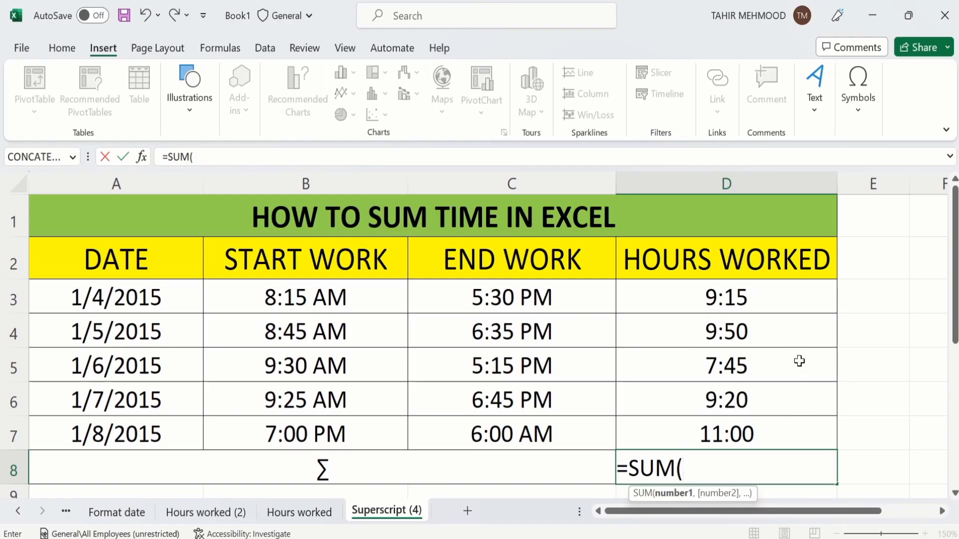
click(766, 301)
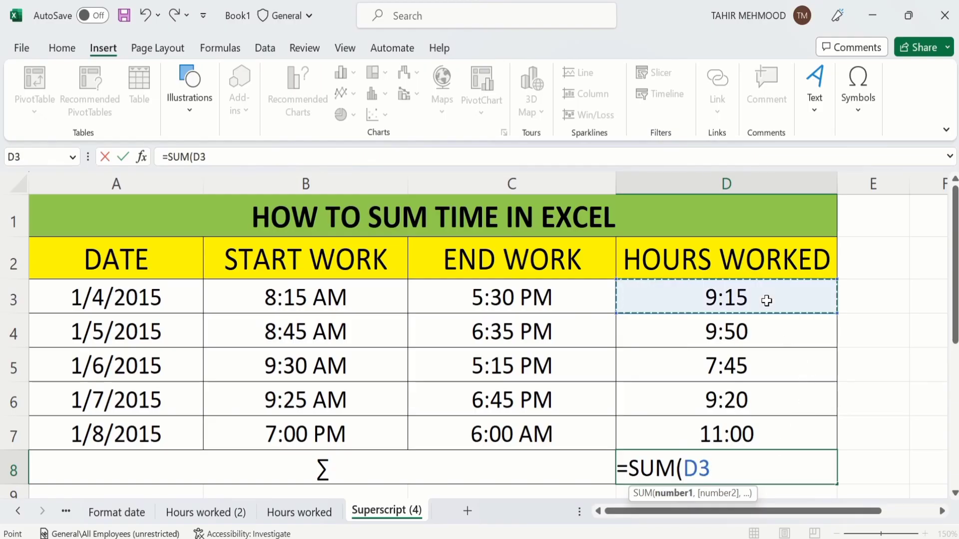
drag(767, 300, 765, 424)
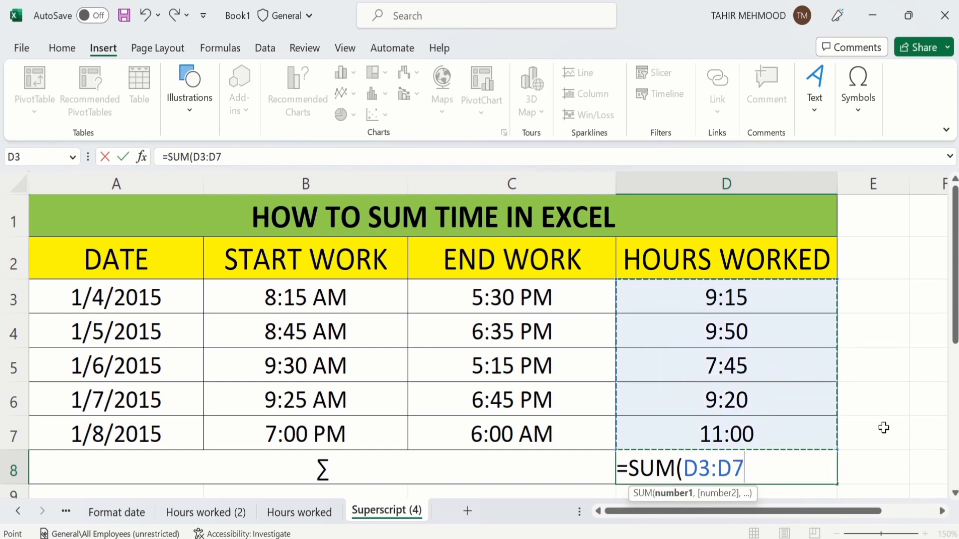
text())
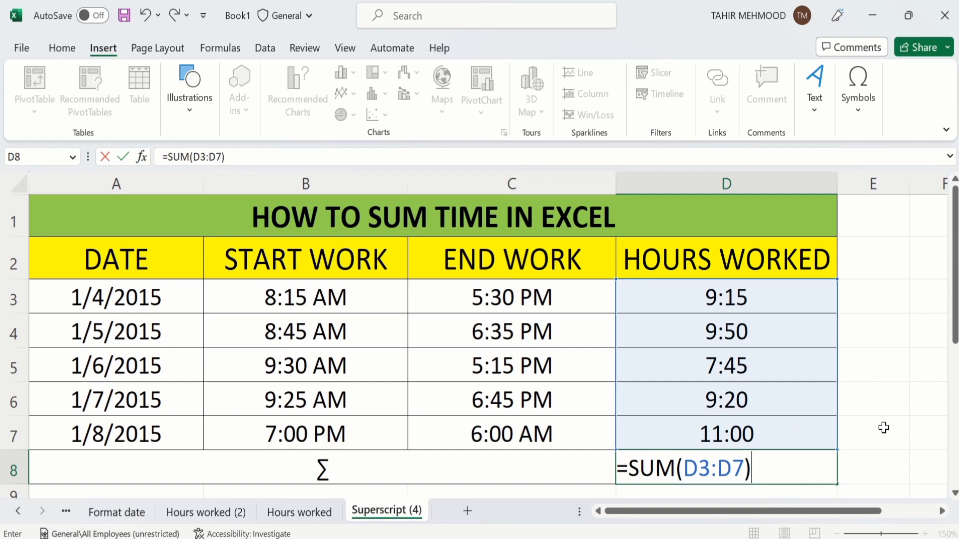
key(Return)
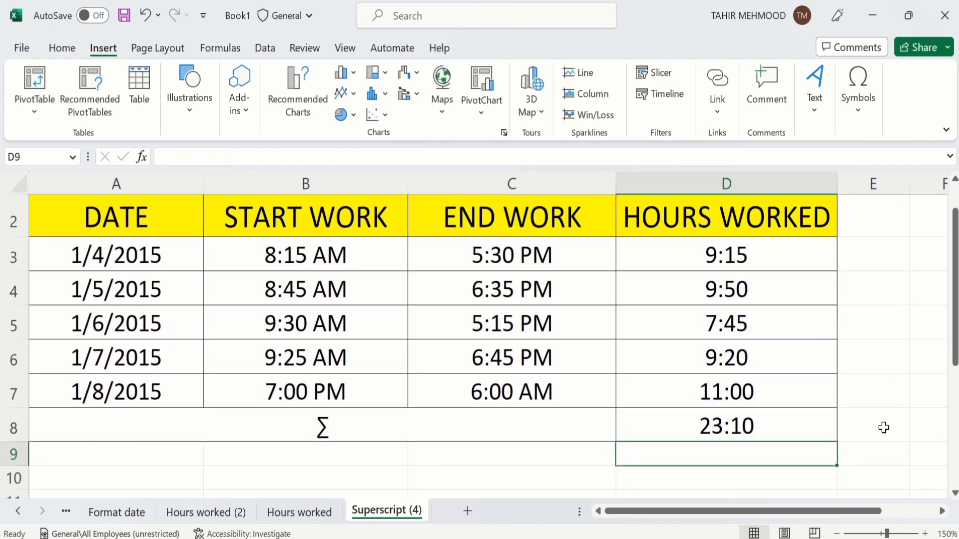
Open the cell formatting for total cell D8 and choose the custom number format [h]:mm:ss.
click(791, 423)
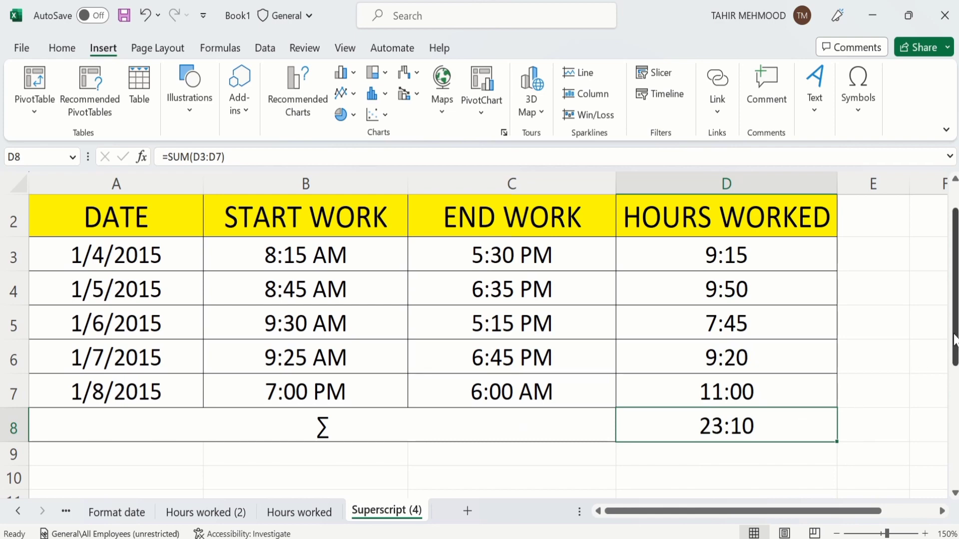
drag(954, 340, 955, 316)
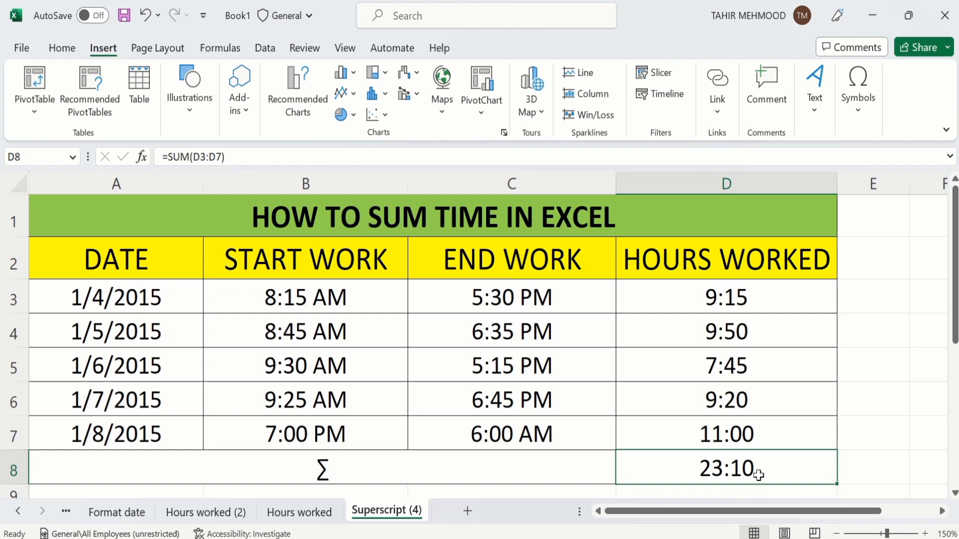
right_click(810, 467)
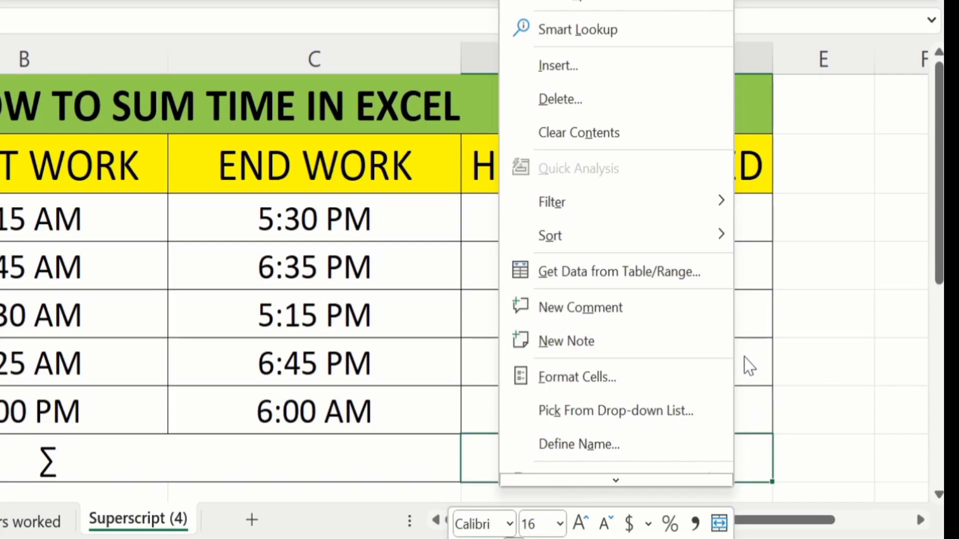
click(620, 377)
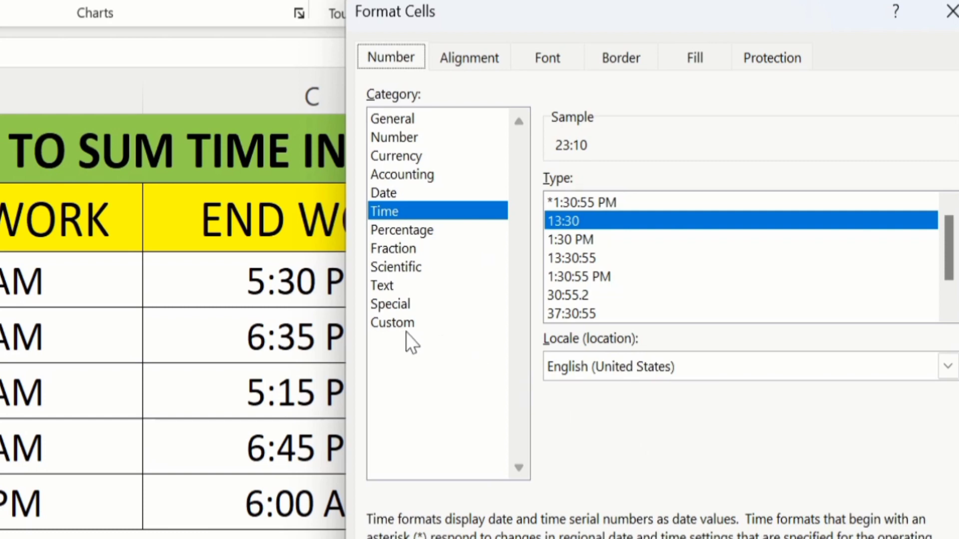
click(395, 323)
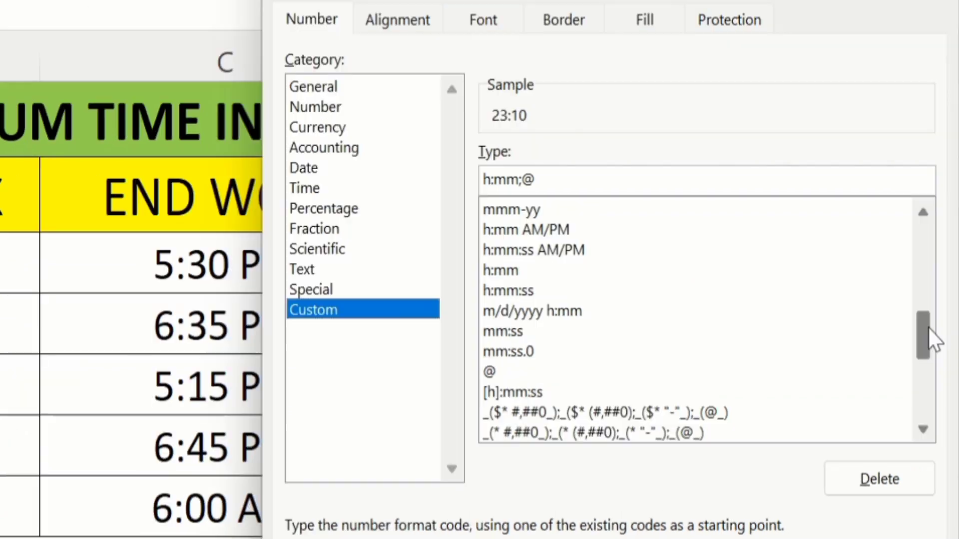
drag(953, 338, 952, 339)
click(511, 394)
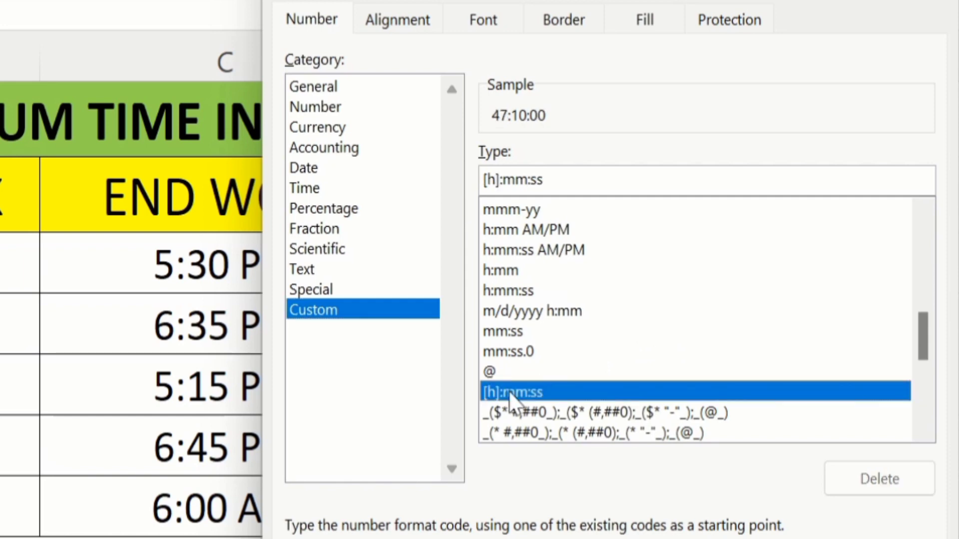
Remove the seconds part from the custom format code, making it [h]:mm, and apply it to D8.
click(548, 178)
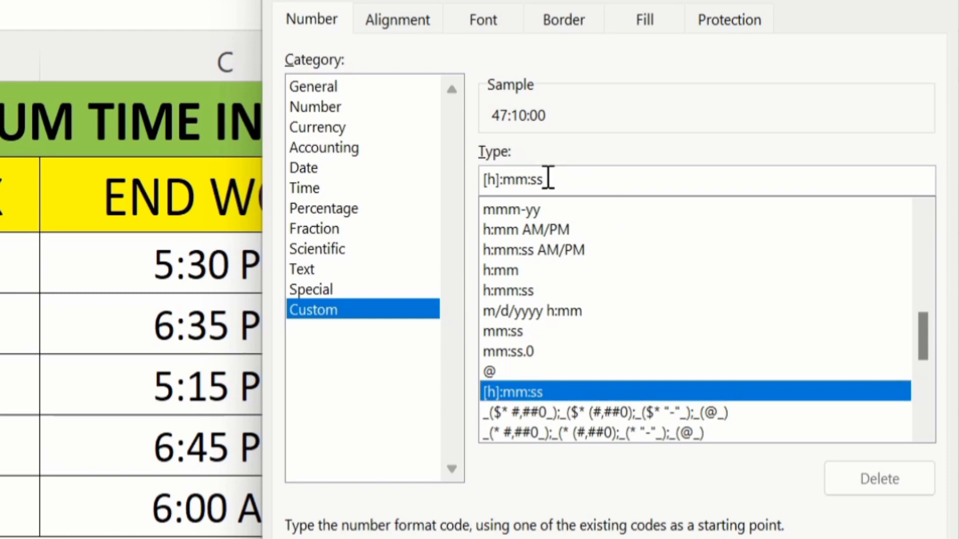
key(BackSpace)
key(BackSpace)
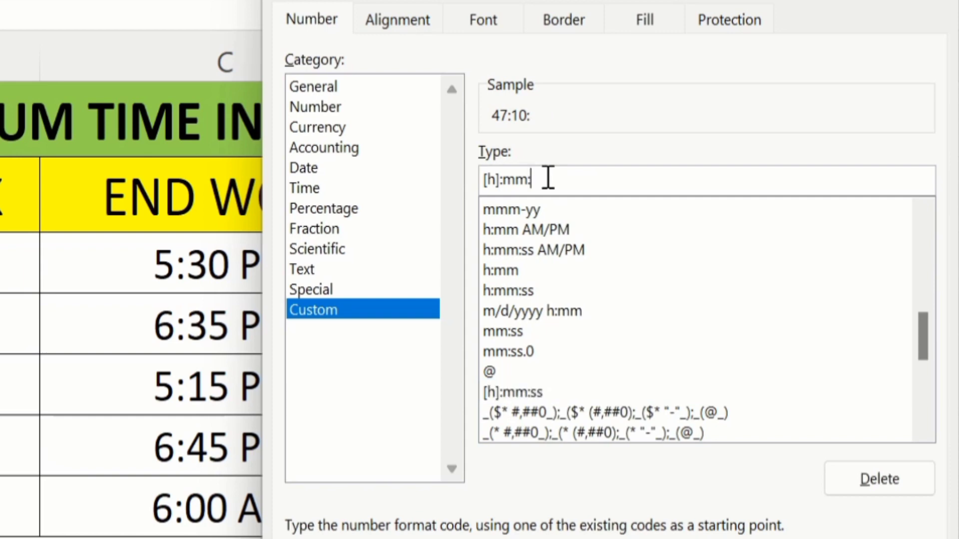
key(BackSpace)
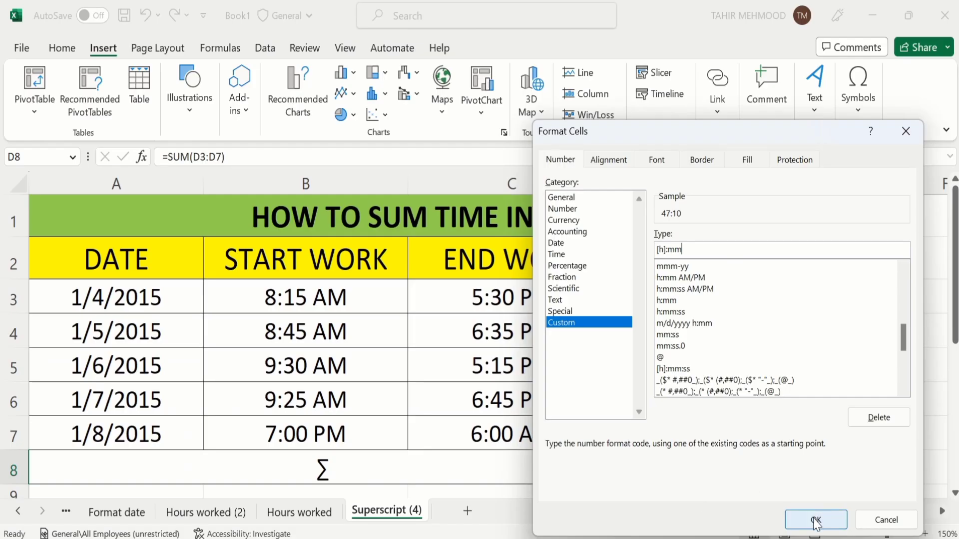
click(816, 523)
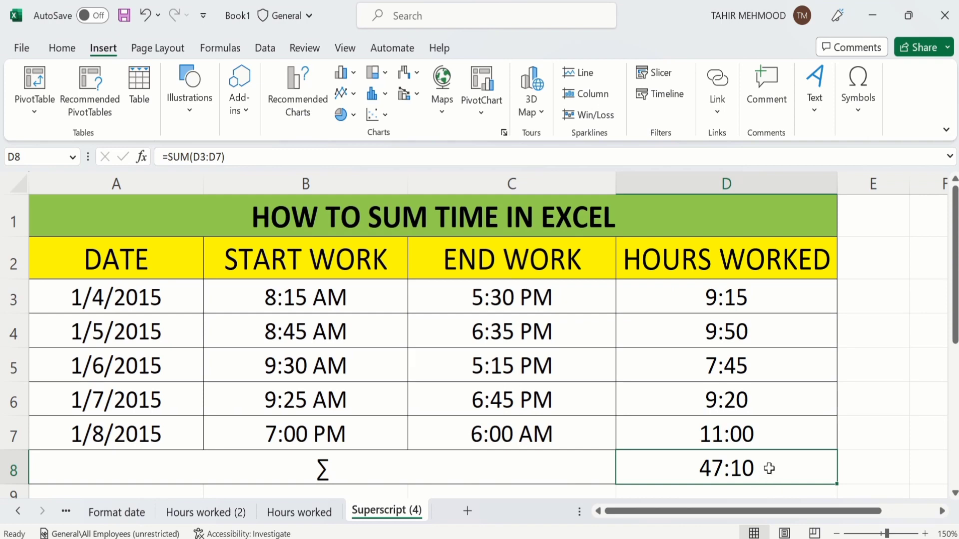